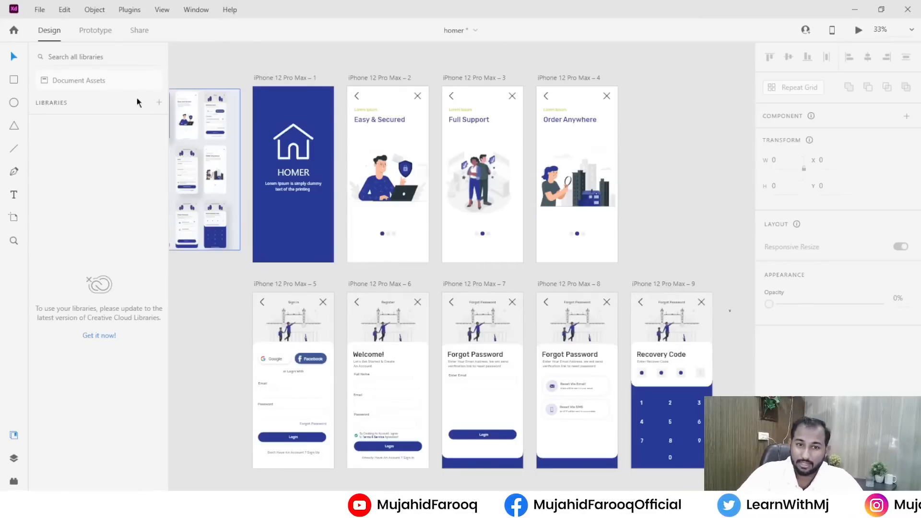
# - Switch to Prototype mode and try to wire the HOMER splash artboard to the Easy & Secured artboard
pyautogui.click(98, 31)
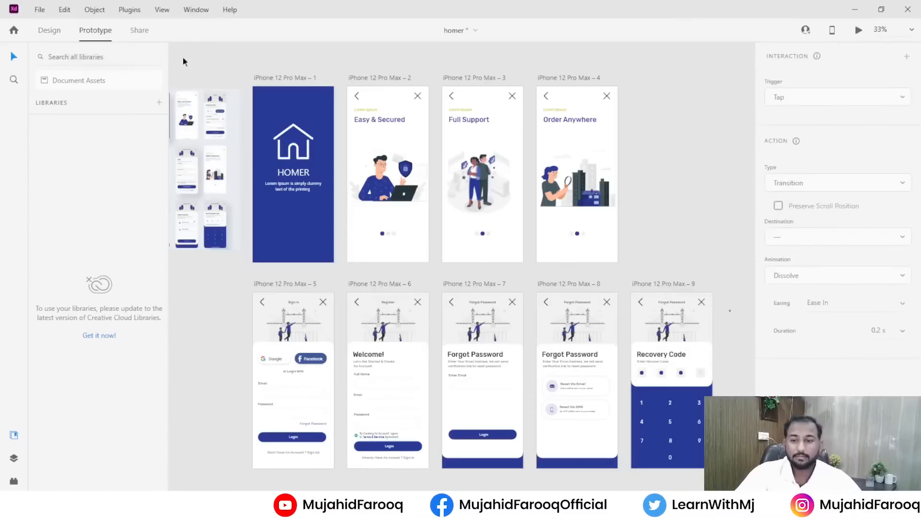
pyautogui.scroll(5, 319, 153)
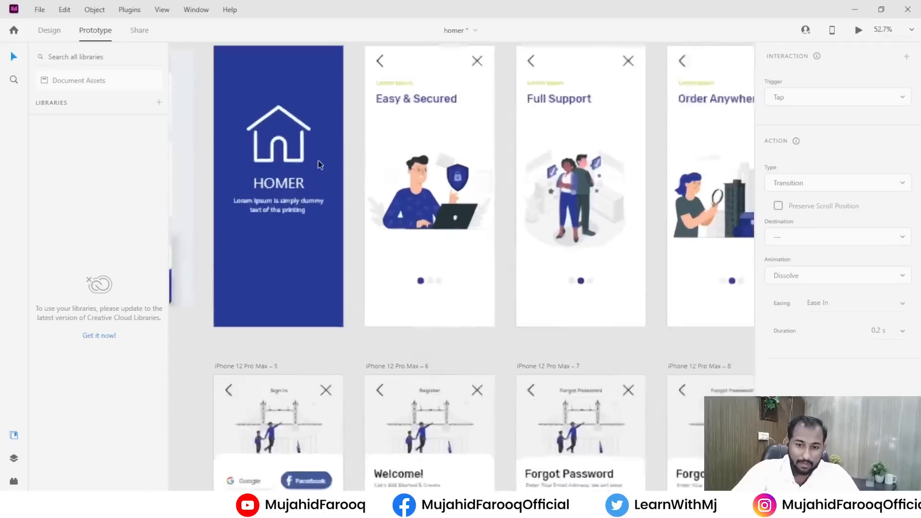
pyautogui.press('space')
pyautogui.moveTo(354, 197); pyautogui.dragTo(369, 282)
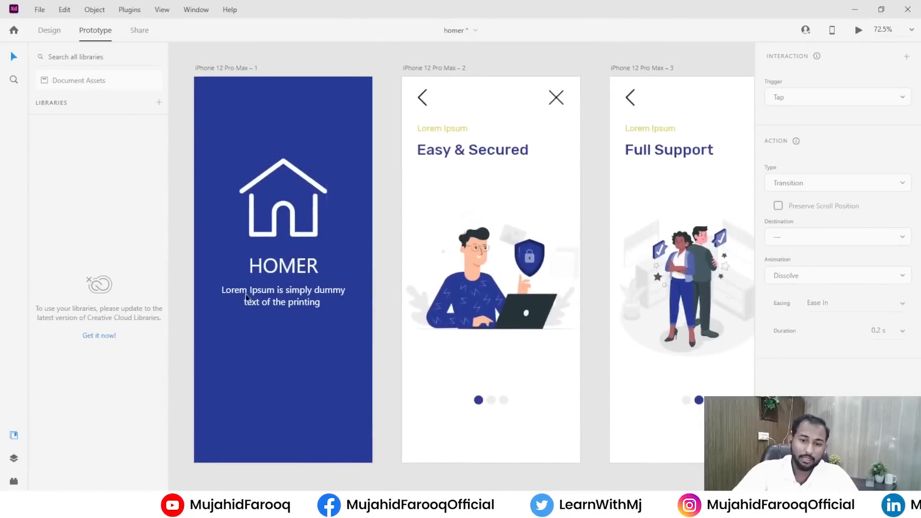
pyautogui.click(253, 124)
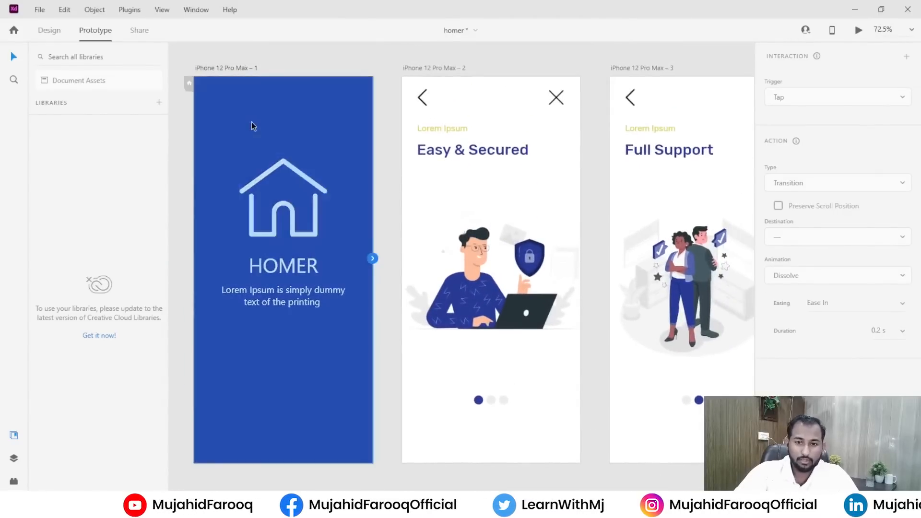
pyautogui.moveTo(375, 263); pyautogui.dragTo(389, 299)
pyautogui.click(362, 263)
pyautogui.click(389, 299)
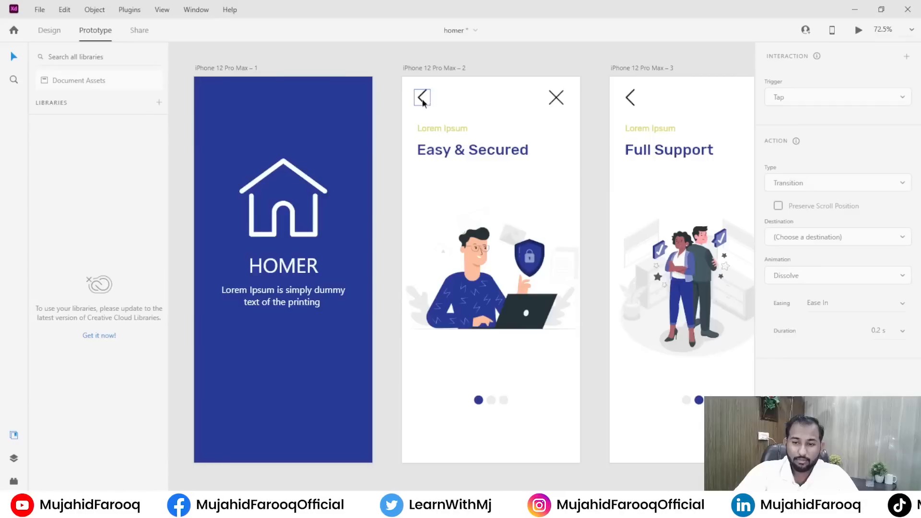
# - Link the back arrow on the Easy & Secured artboard to the HOMER artboard, iPhone 12 Pro Max – 1
pyautogui.click(422, 102)
pyautogui.moveTo(431, 97); pyautogui.dragTo(328, 161)
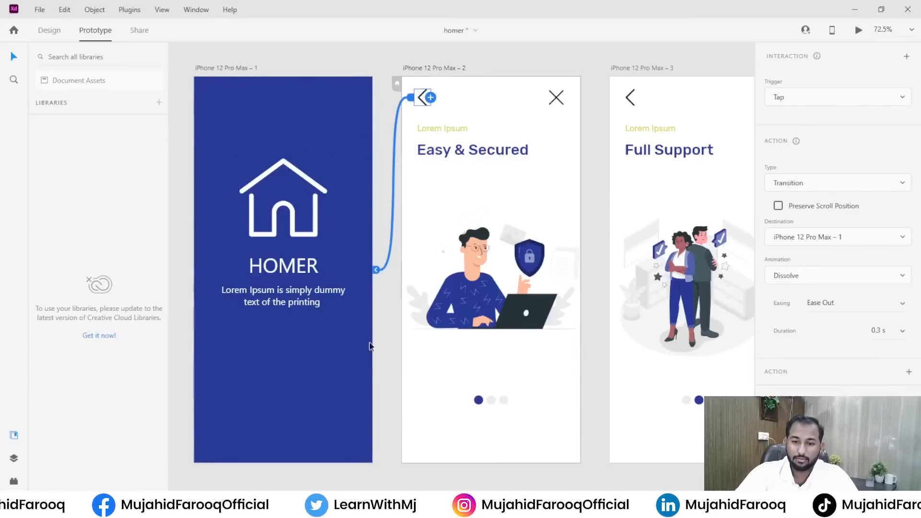
pyautogui.click(352, 340)
pyautogui.click(595, 109)
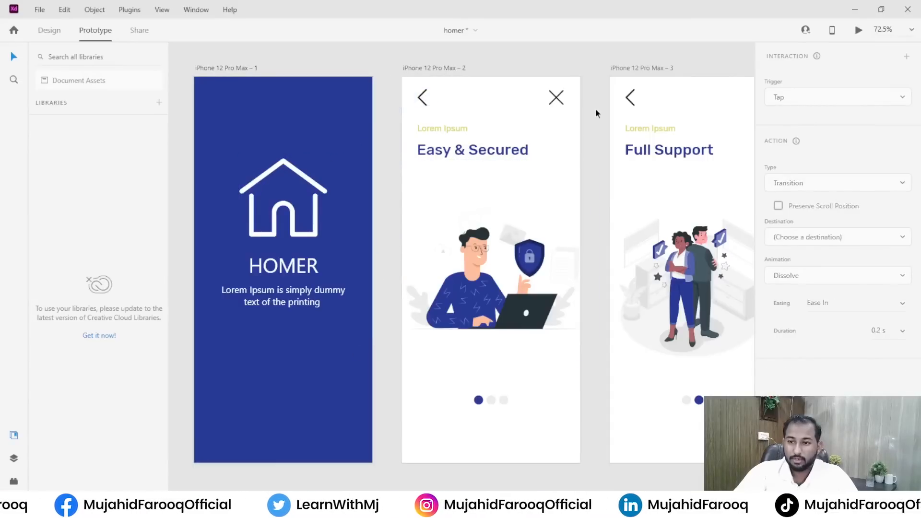
# - Link the close icon on the Easy & Secured artboard to the HOMER artboard, keeping the icon in its original position
pyautogui.click(556, 97)
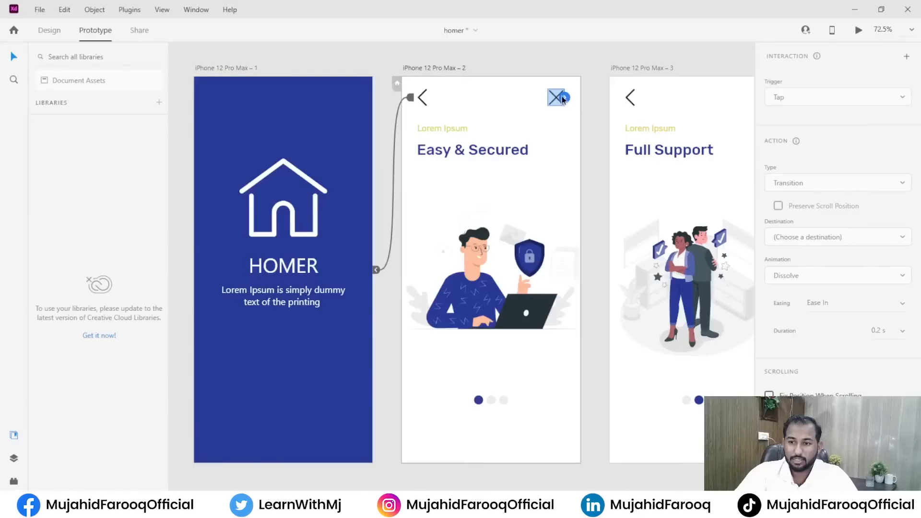
pyautogui.moveTo(478, 117); pyautogui.dragTo(437, 194)
pyautogui.click(589, 129)
pyautogui.moveTo(557, 97); pyautogui.dragTo(509, 142)
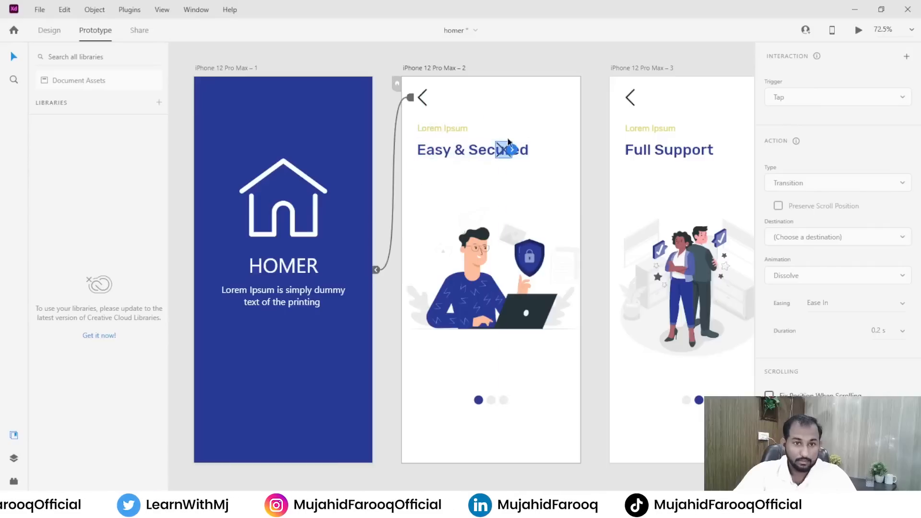
pyautogui.hotkey('ctrl', 'z')
pyautogui.moveTo(565, 99); pyautogui.dragTo(336, 182)
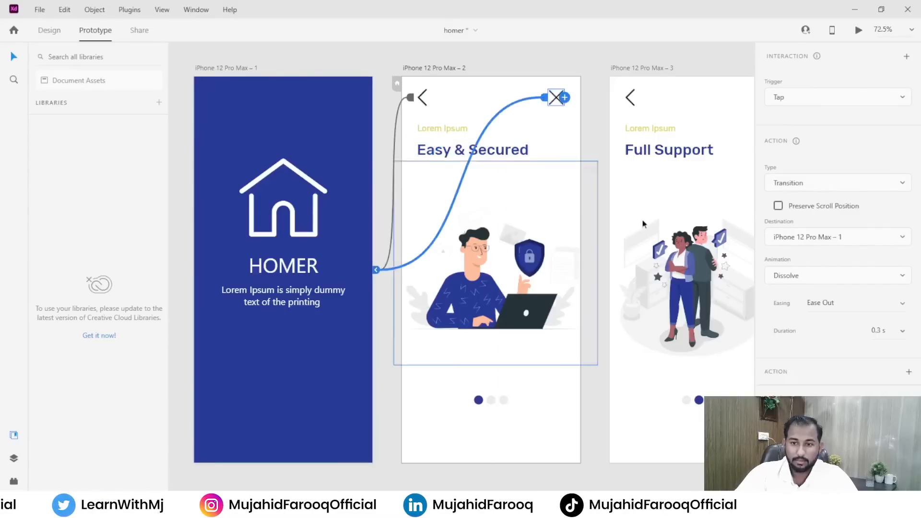
pyautogui.click(597, 240)
# - Link the illustration and the active pagination dot on the Easy & Secured artboard to the Full Support artboard
pyautogui.scroll(-2, 598, 315)
pyautogui.moveTo(523, 245); pyautogui.dragTo(546, 242)
pyautogui.hotkey('ctrl', 'z')
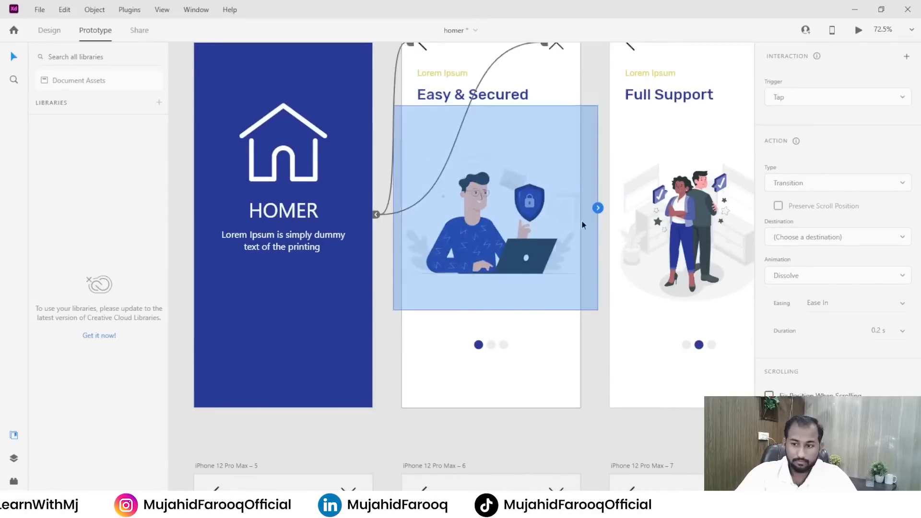
pyautogui.moveTo(597, 211); pyautogui.dragTo(648, 229)
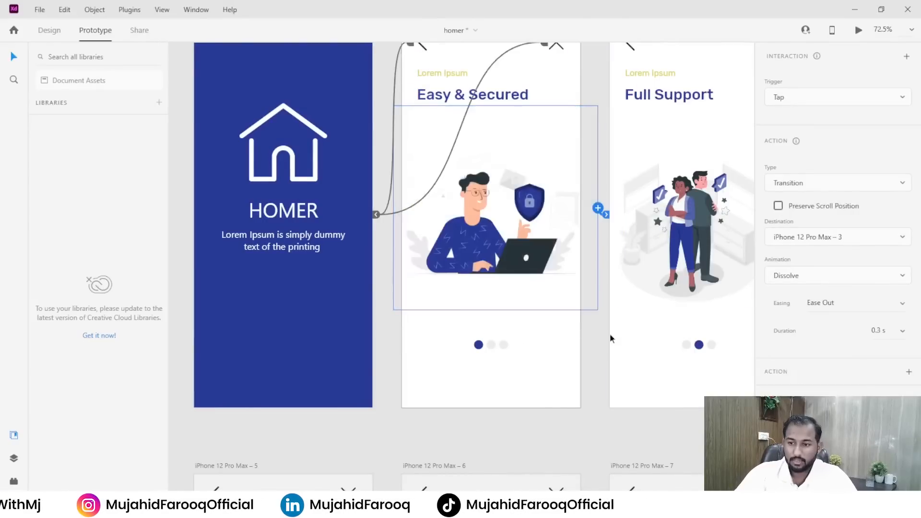
pyautogui.click(611, 337)
pyautogui.click(482, 346)
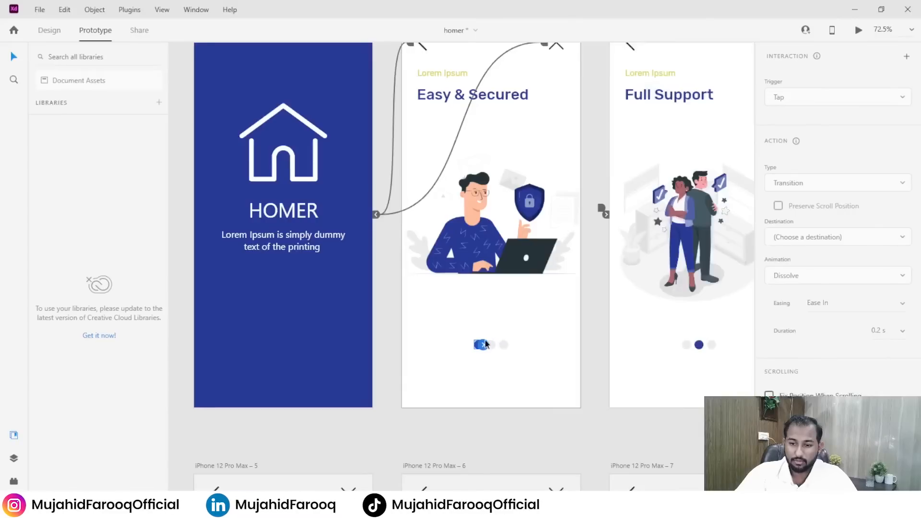
pyautogui.moveTo(484, 345); pyautogui.dragTo(654, 265)
pyautogui.click(596, 347)
# - Link the Full Support artboard's back arrow to the Easy & Secured artboard and its close icon to the HOMER artboard
pyautogui.moveTo(596, 307); pyautogui.dragTo(366, 344)
pyautogui.click(398, 79)
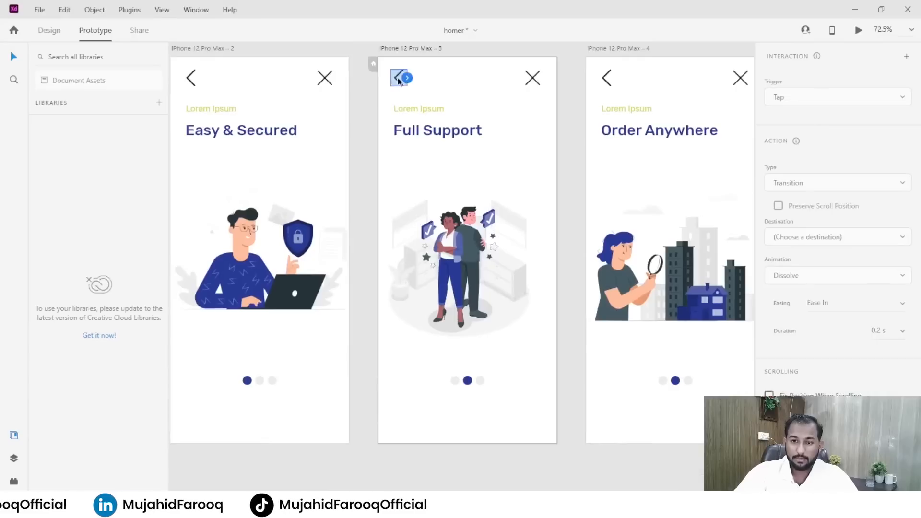
pyautogui.moveTo(387, 104); pyautogui.dragTo(335, 176)
pyautogui.click(398, 79)
pyautogui.moveTo(407, 77); pyautogui.dragTo(329, 147)
pyautogui.click(537, 82)
pyautogui.moveTo(542, 81); pyautogui.dragTo(185, 181)
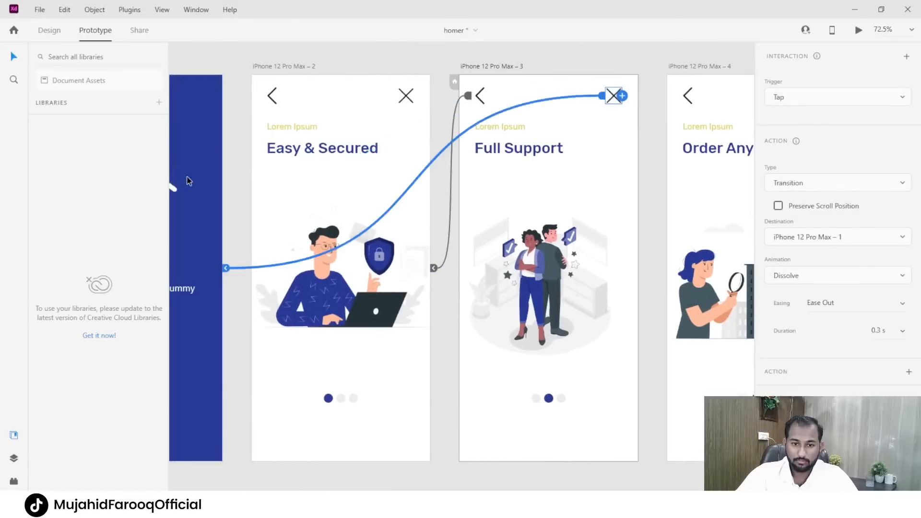
# - Link the active pagination dot on the Full Support artboard to the Order Anywhere artboard
pyautogui.scroll(-2, 575, 175)
pyautogui.click(547, 373)
pyautogui.moveTo(571, 355); pyautogui.dragTo(677, 268)
pyautogui.click(659, 299)
# - Link the Order Anywhere artboard's back arrow to the Full Support artboard and its close icon to the HOMER artboard
pyautogui.click(692, 70)
pyautogui.moveTo(695, 71); pyautogui.dragTo(581, 204)
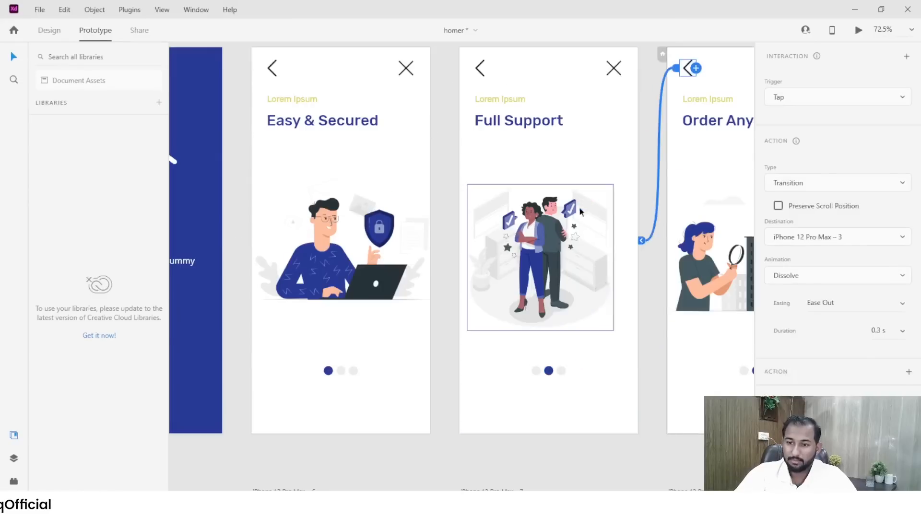
pyautogui.moveTo(620, 369); pyautogui.dragTo(536, 336)
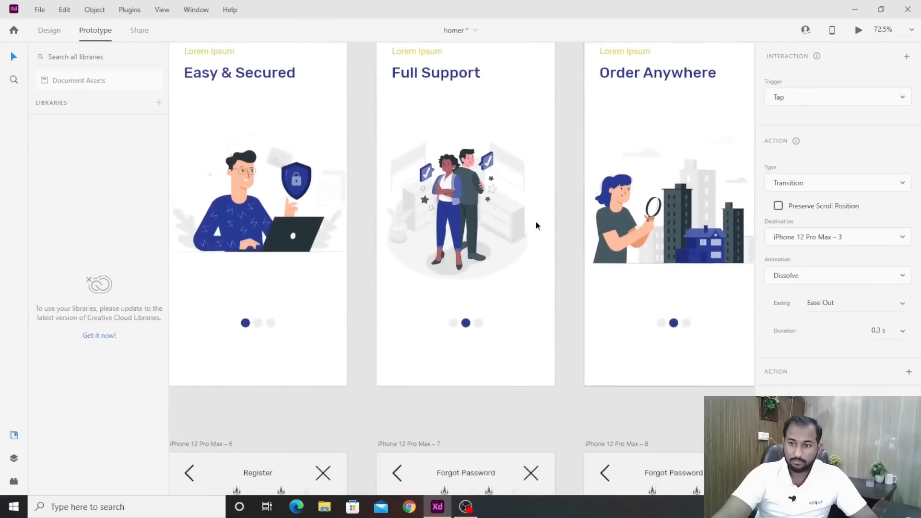
pyautogui.scroll(-3, 535, 221)
pyautogui.click(655, 103)
pyautogui.moveTo(662, 104); pyautogui.dragTo(273, 235)
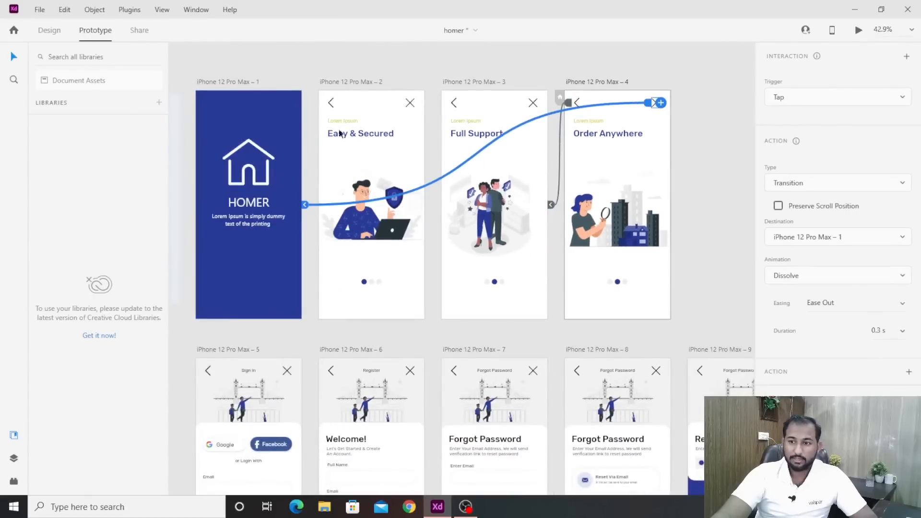
pyautogui.click(714, 148)
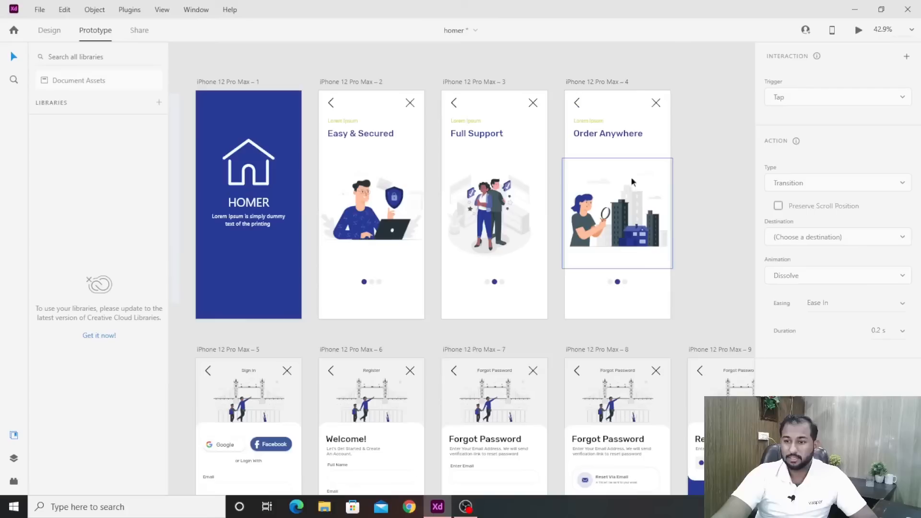
# - Link the last pagination dot on the Order Anywhere artboard to the Sign In artboard, iPhone 12 Pro Max – 5
pyautogui.click(623, 283)
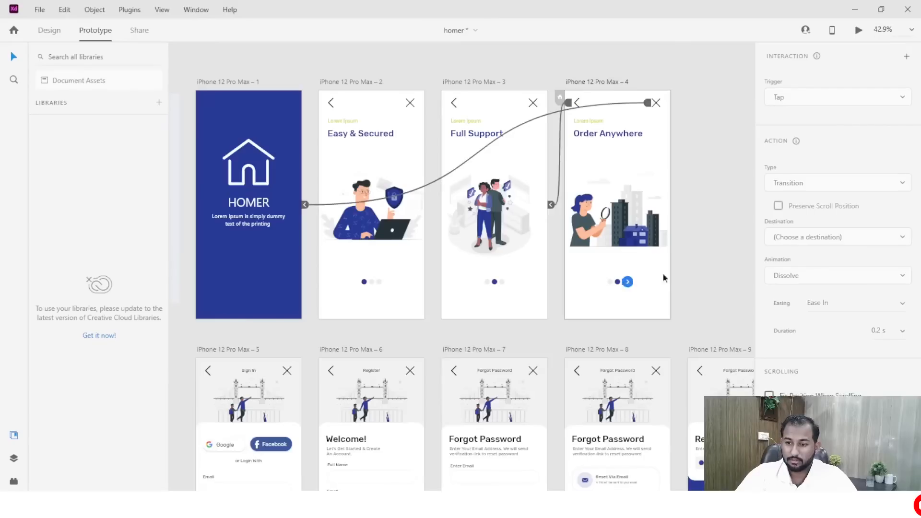
pyautogui.click(663, 273)
pyautogui.click(623, 284)
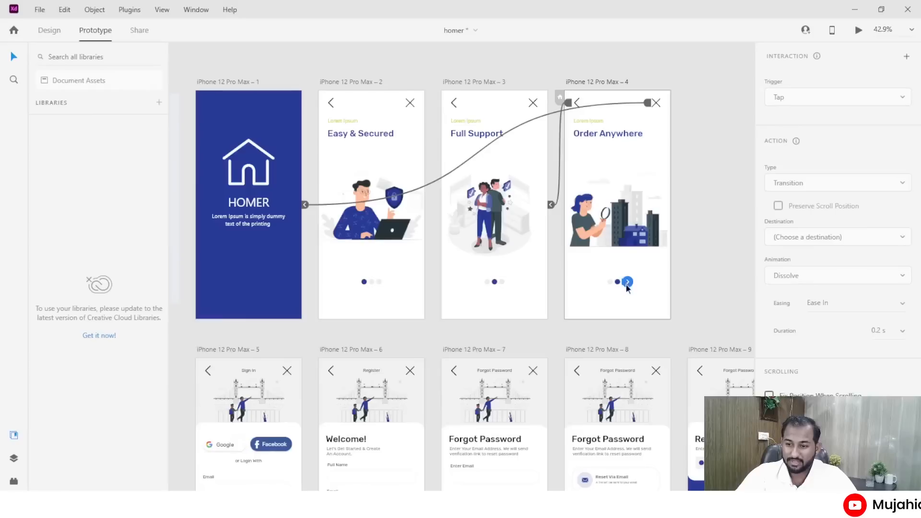
pyautogui.moveTo(627, 282); pyautogui.dragTo(284, 407)
pyautogui.click(465, 335)
# - Link the Forgot Password text on the Sign In artboard to the reset-options artboard, iPhone 12 Pro Max – 8
pyautogui.scroll(-1, 477, 293)
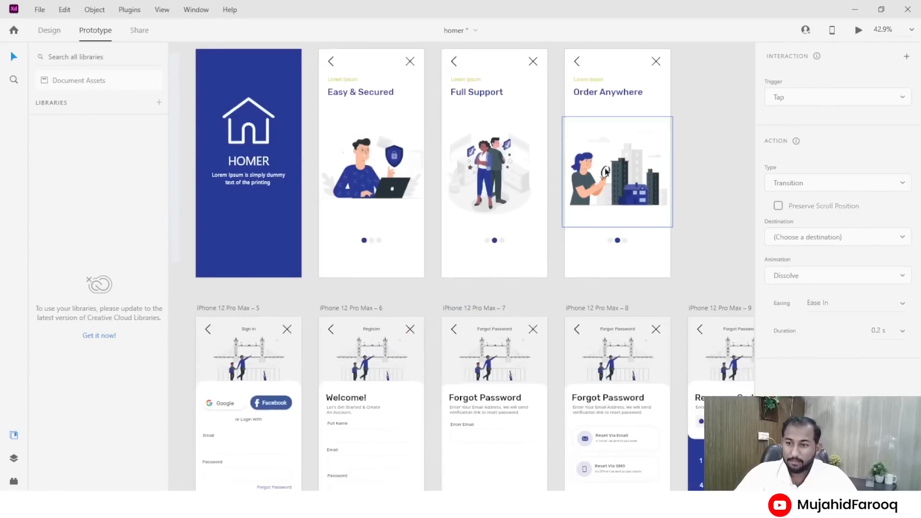
pyautogui.scroll(-4, 606, 172)
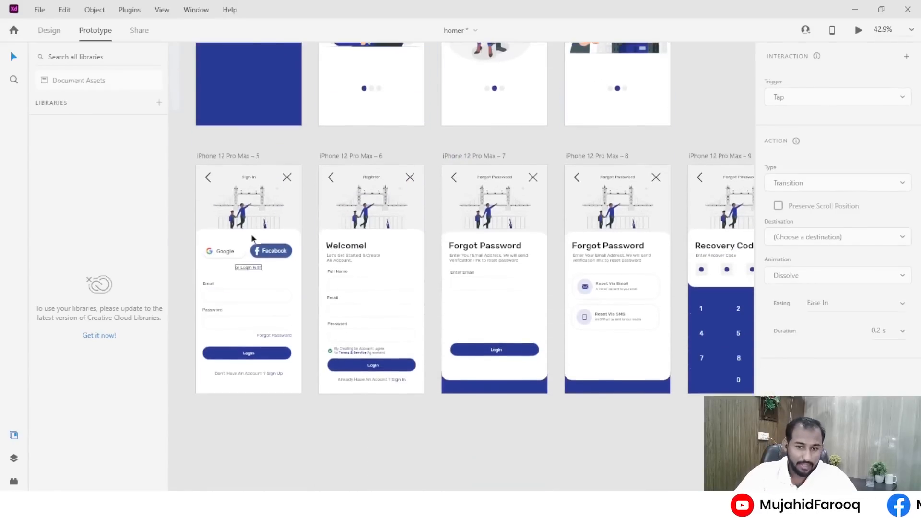
pyautogui.scroll(3, 191, 310)
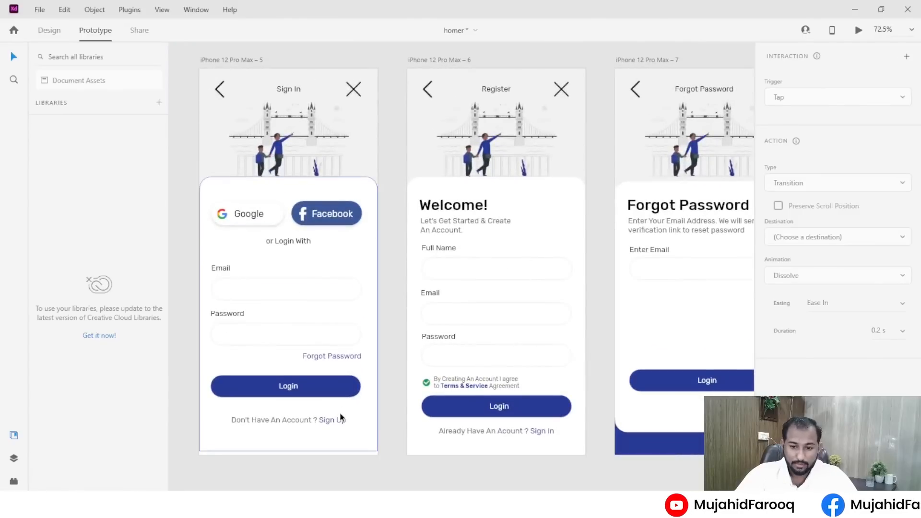
pyautogui.click(333, 356)
pyautogui.moveTo(362, 357); pyautogui.dragTo(703, 304)
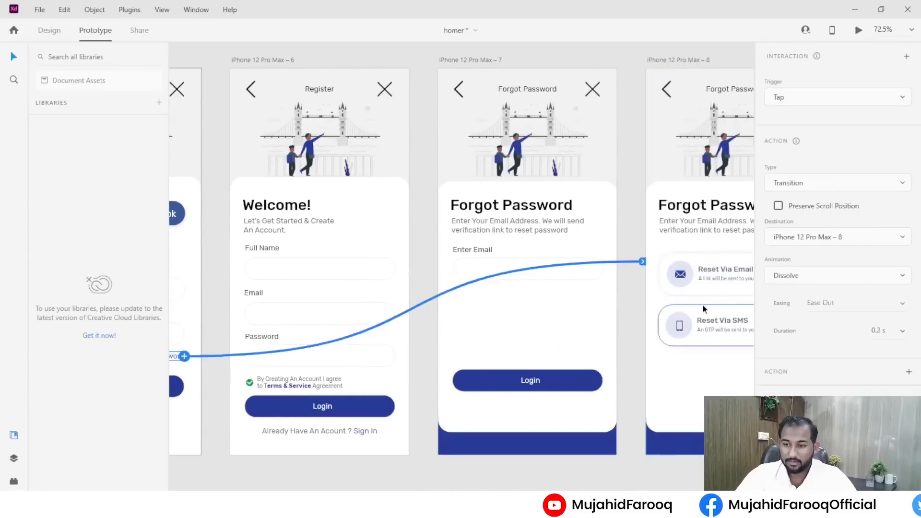
# - Link the "Don't Have An Account ? Sign Up" text on the Sign In artboard to the Register artboard, iPhone 12 Pro Max – 6
pyautogui.scroll(-2, 247, 281)
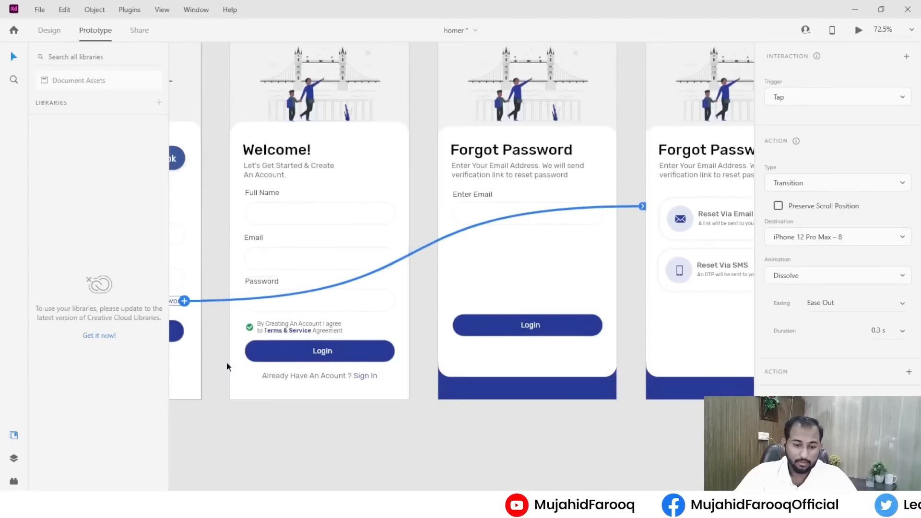
pyautogui.scroll(1, 226, 361)
pyautogui.hscroll(-5, 227, 361)
pyautogui.click(330, 405)
pyautogui.moveTo(330, 404); pyautogui.dragTo(409, 355)
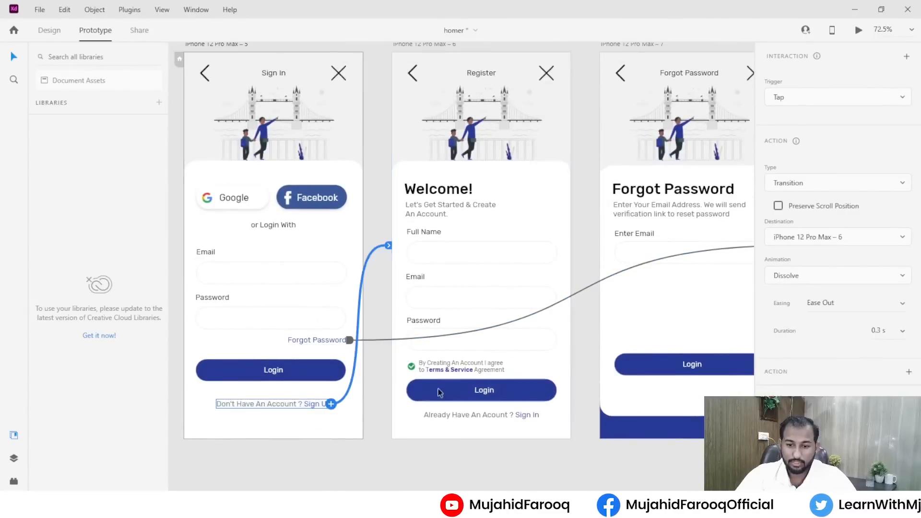
# - Link the "Already Have An Acount ? Sign In" text on the Register artboard to the Sign In artboard
pyautogui.click(299, 373)
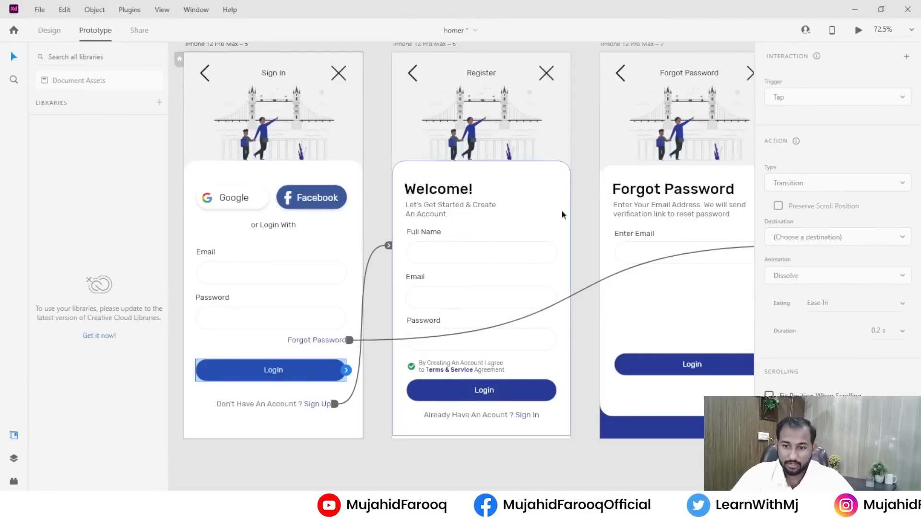
pyautogui.click(539, 415)
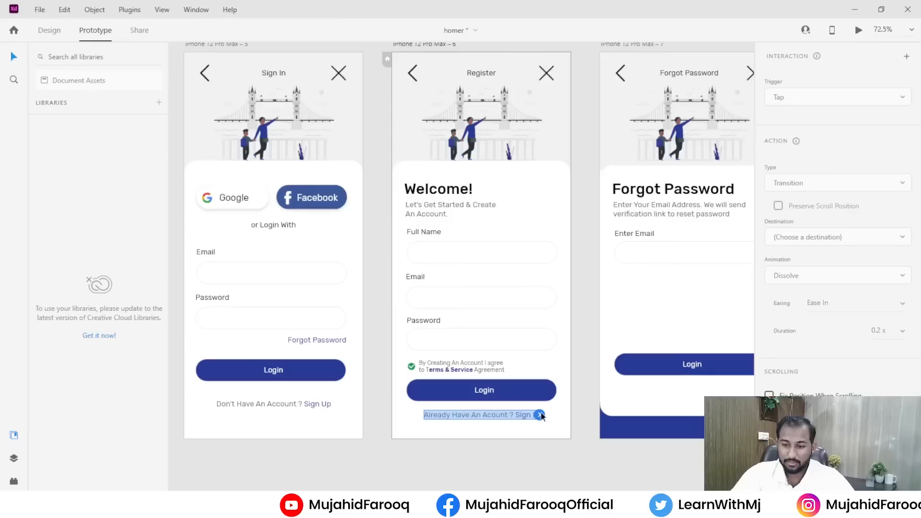
pyautogui.moveTo(538, 416); pyautogui.dragTo(329, 413)
pyautogui.click(513, 443)
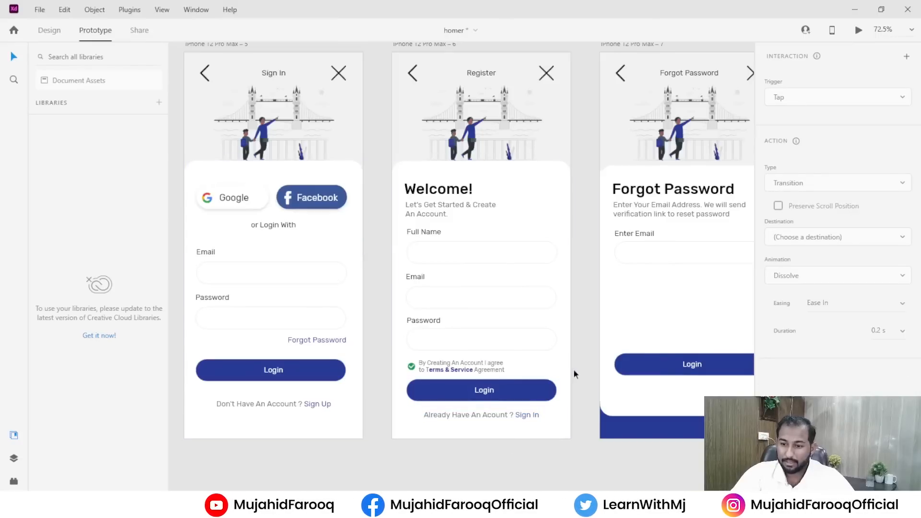
# - Link the Reset Via Email option on the reset-options artboard to the email-entry Forgot Password artboard, iPhone 12 Pro Max – 7
pyautogui.scroll(-4, 646, 353)
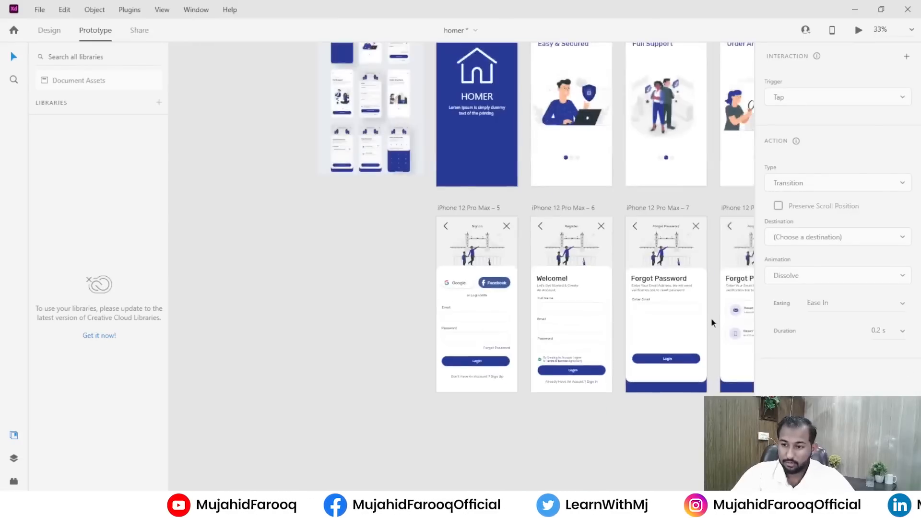
pyautogui.moveTo(651, 316); pyautogui.dragTo(461, 328)
pyautogui.scroll(1, 552, 336)
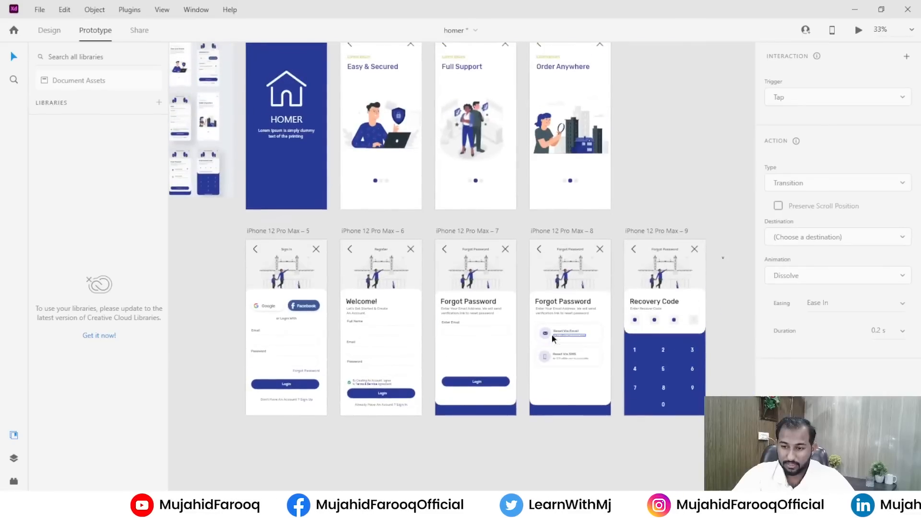
pyautogui.scroll(-2, 535, 368)
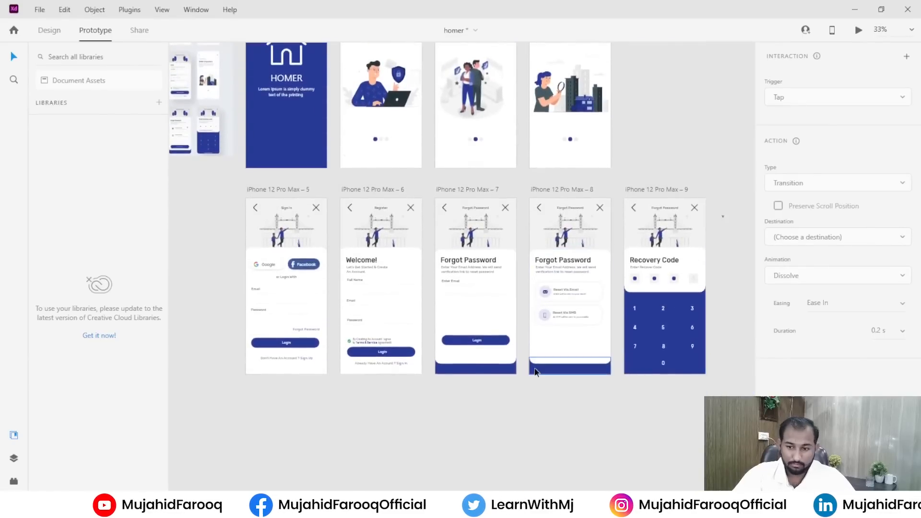
pyautogui.scroll(1, 534, 367)
pyautogui.scroll(4, 534, 367)
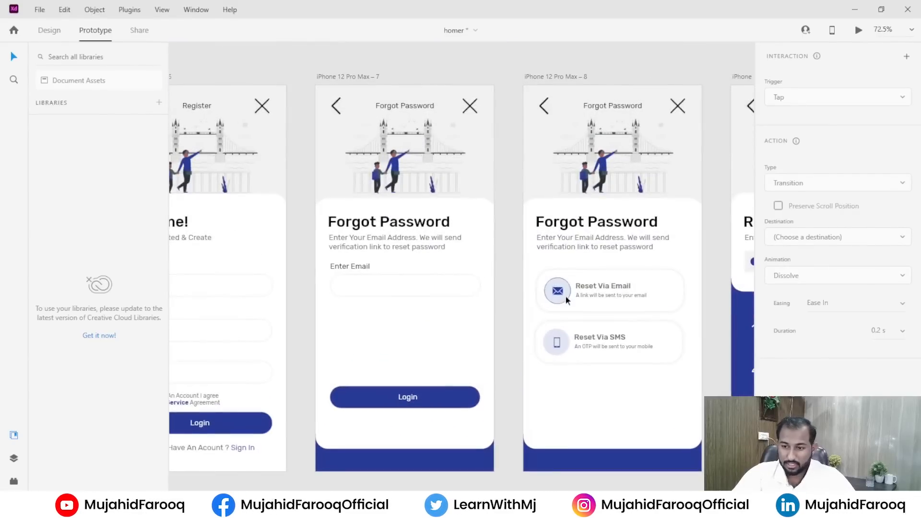
pyautogui.click(681, 288)
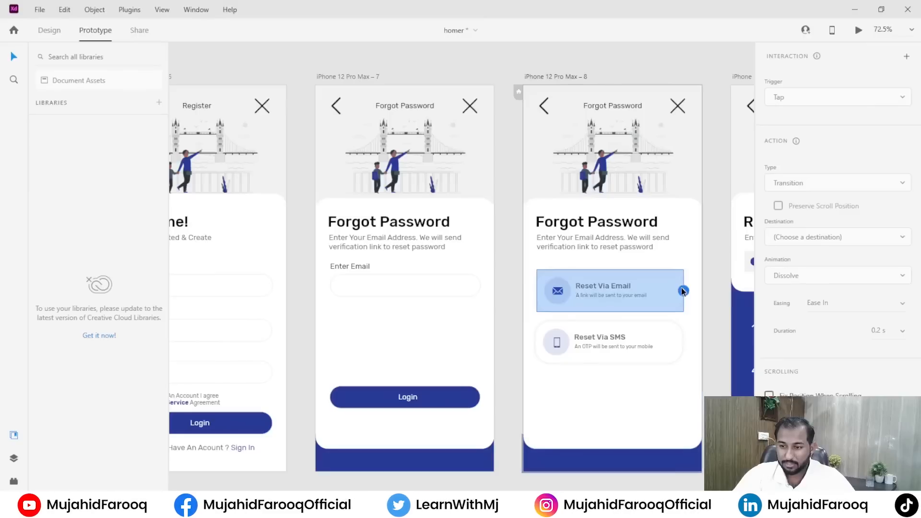
pyautogui.moveTo(682, 290); pyautogui.dragTo(461, 326)
# - Link the Login button on the email-entry Forgot Password artboard to the Recovery Code artboard, iPhone 12 Pro Max – 9
pyautogui.click(471, 399)
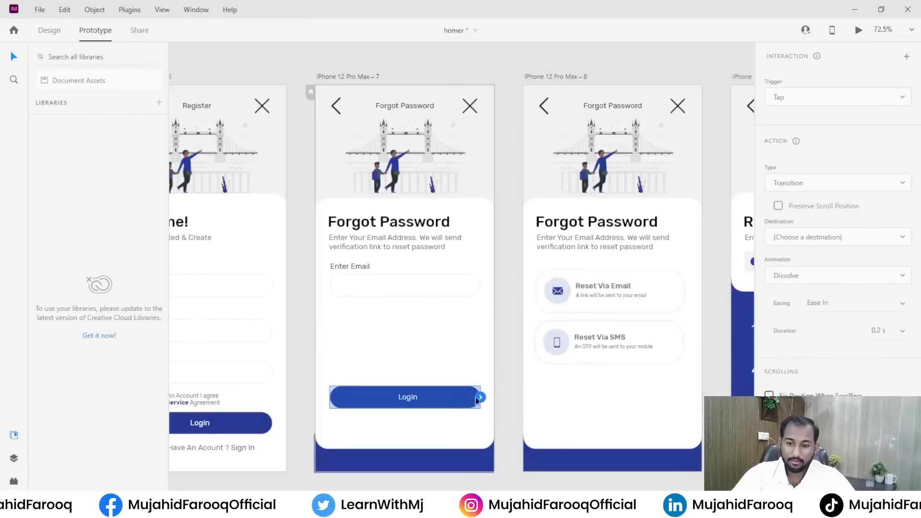
pyautogui.moveTo(480, 397); pyautogui.dragTo(507, 379)
pyautogui.moveTo(739, 327); pyautogui.dragTo(581, 292)
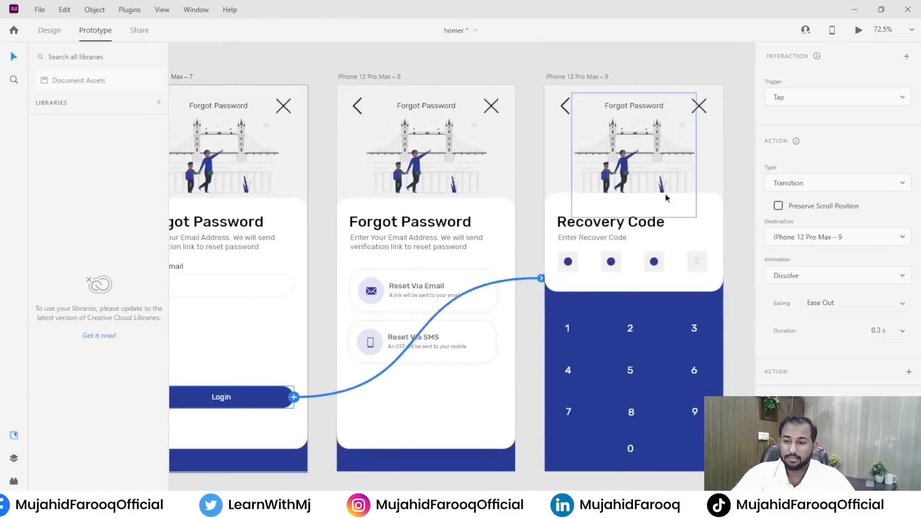
pyautogui.hotkey('ctrl', 'z')
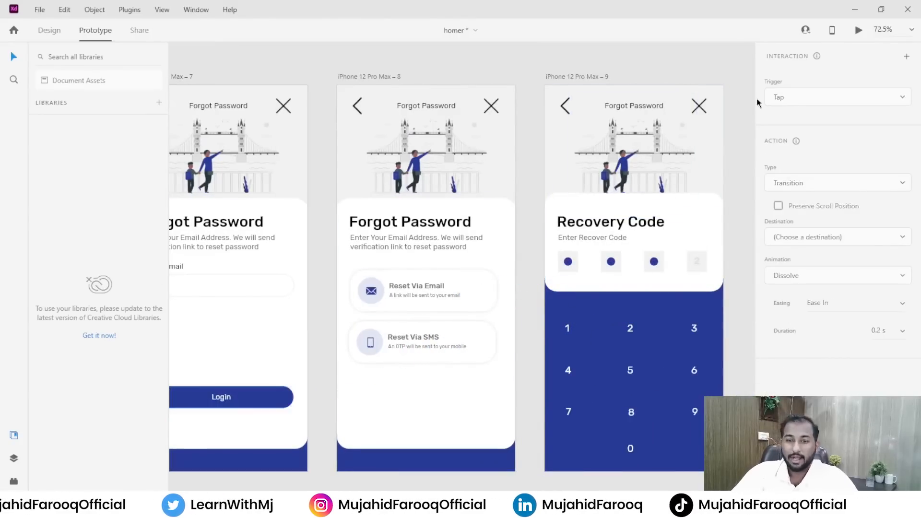
# - Preview the prototype in a maximized window and test the splash screen plus the close and back arrows on the Easy & Secured screen
pyautogui.hotkey('ctrl', 'Return')
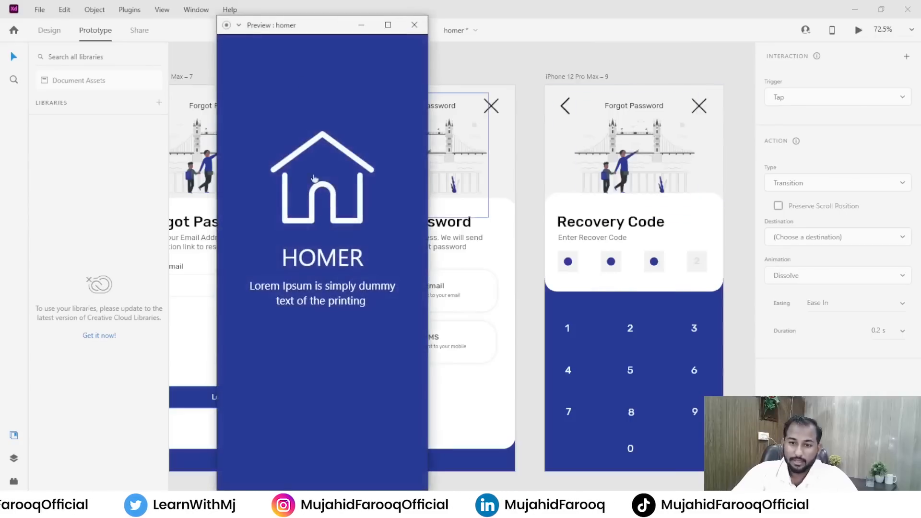
pyautogui.click(387, 24)
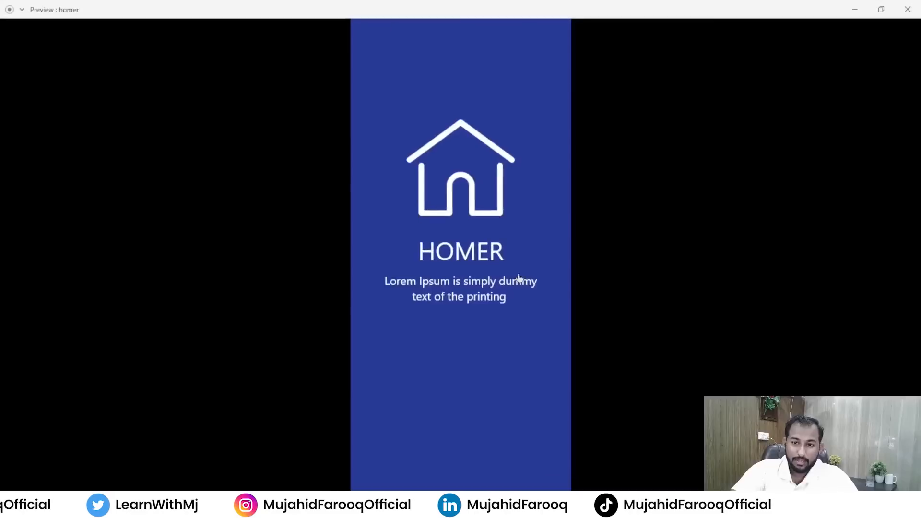
pyautogui.click(537, 309)
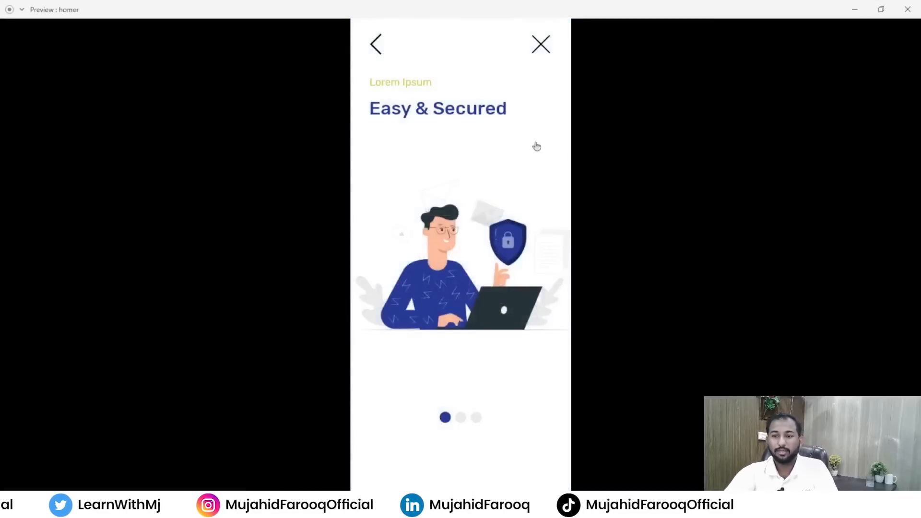
pyautogui.click(541, 46)
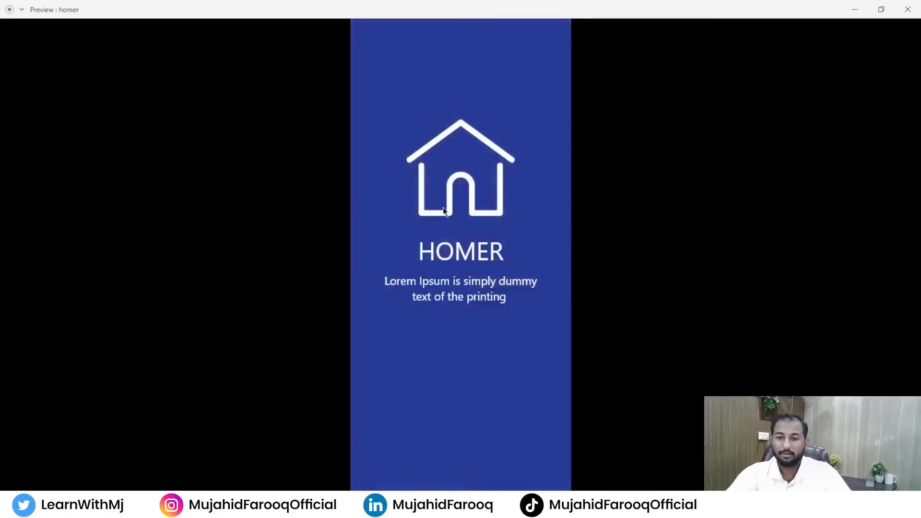
pyautogui.click(443, 208)
pyautogui.click(378, 53)
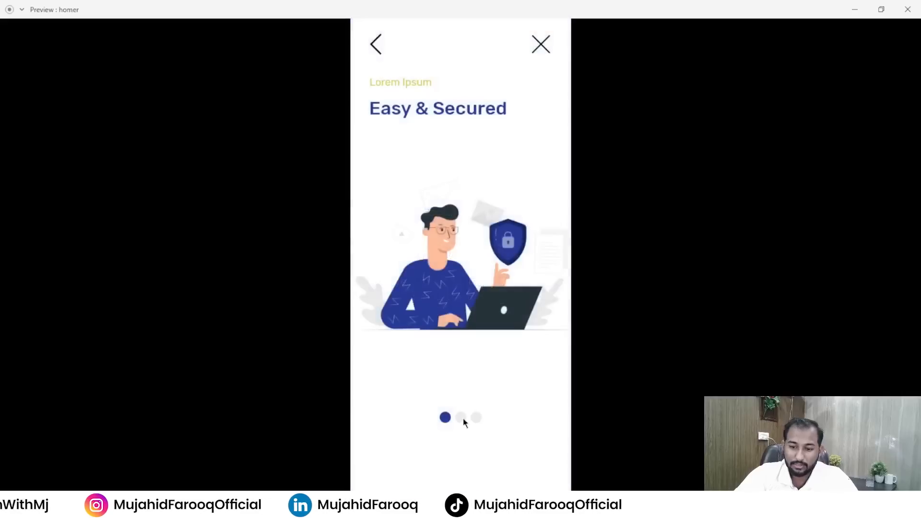
# - Test the pagination dots through the onboarding screens to Sign In, and follow the Forgot Password link to the reset options
pyautogui.click(448, 419)
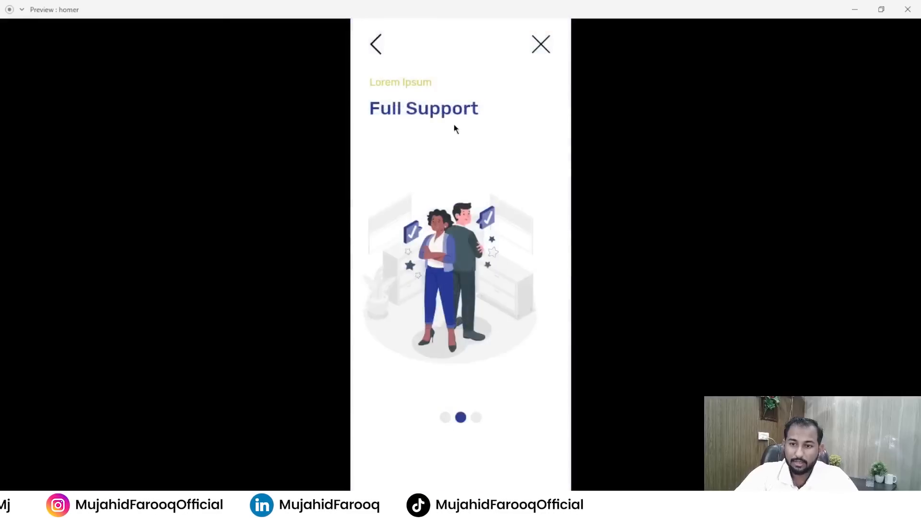
pyautogui.click(466, 424)
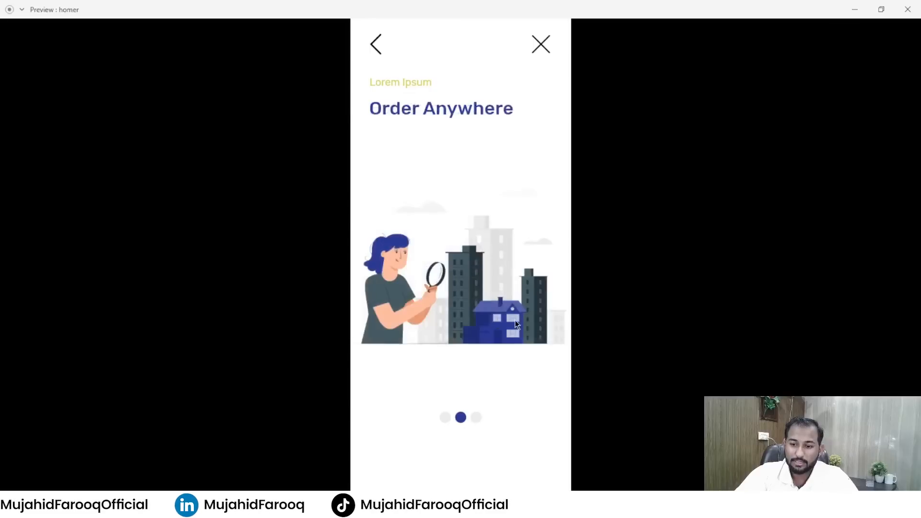
pyautogui.click(478, 418)
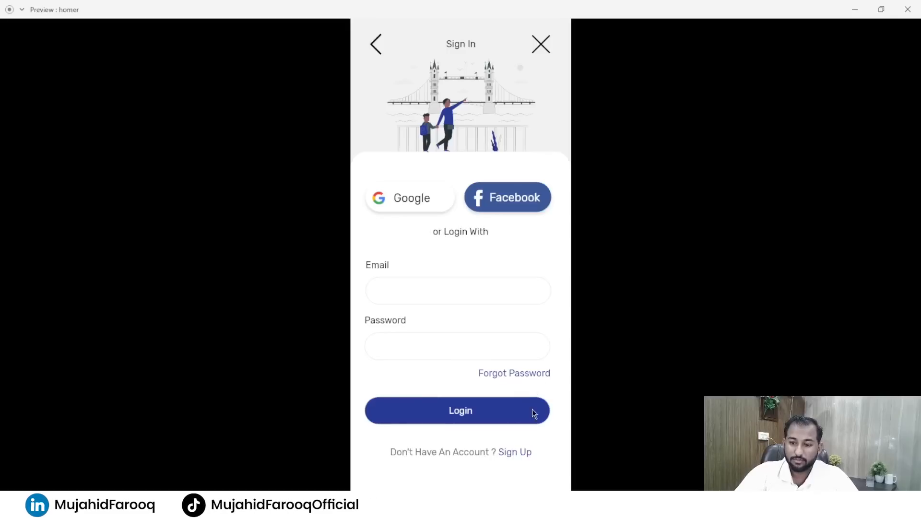
pyautogui.click(531, 376)
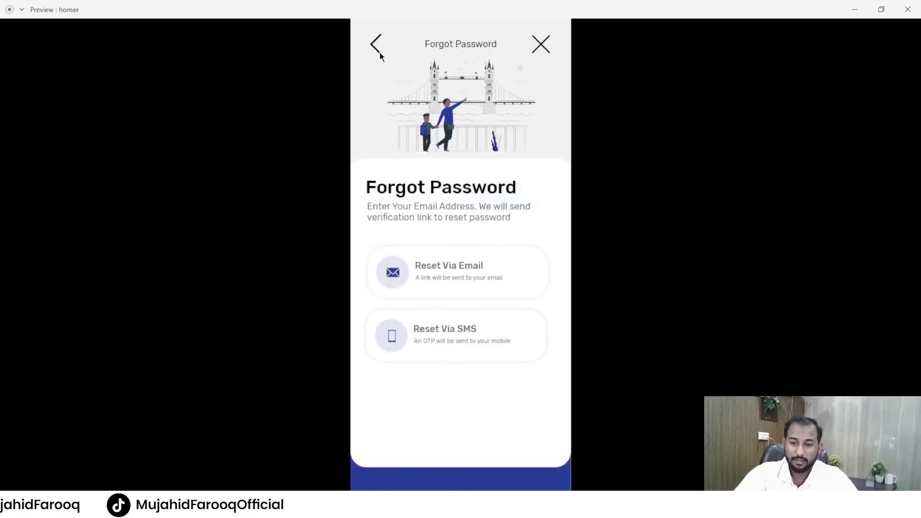